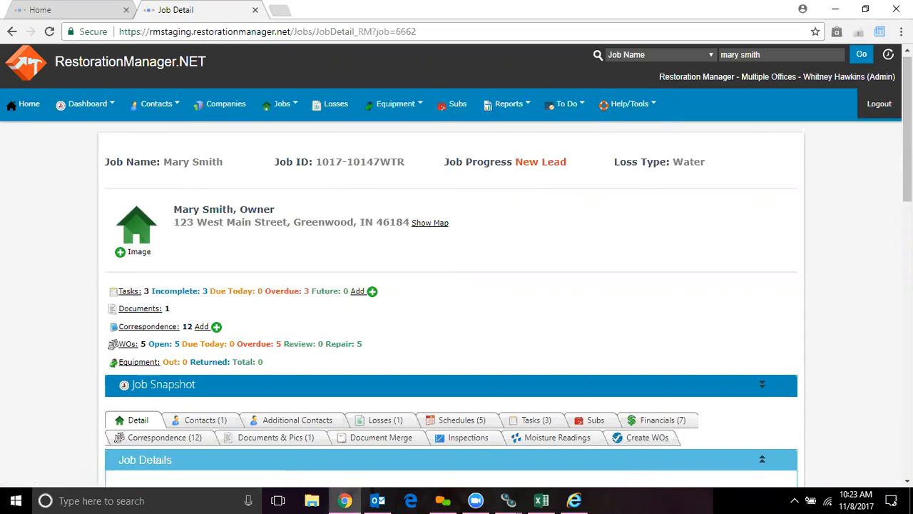
# - Open work order creation for this job and load its listed loss and estimate
pyautogui.scroll(-2, 692, 259)
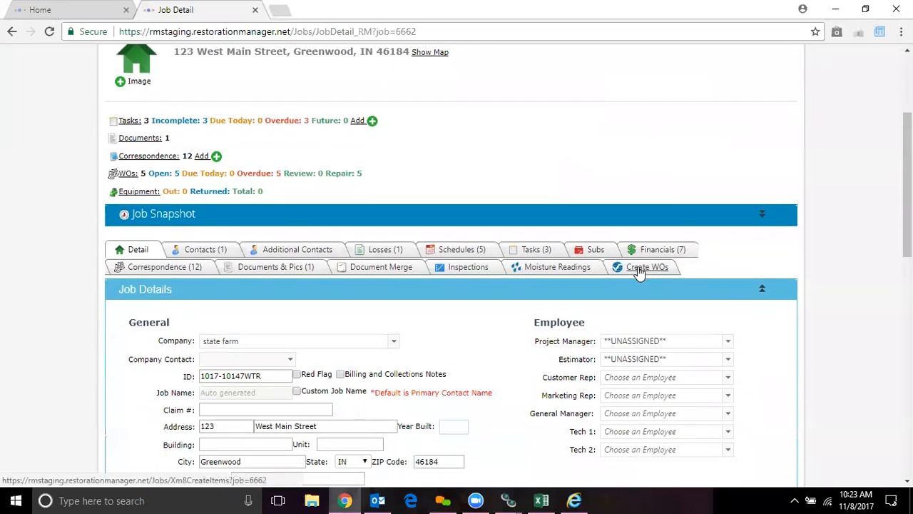
pyautogui.click(642, 270)
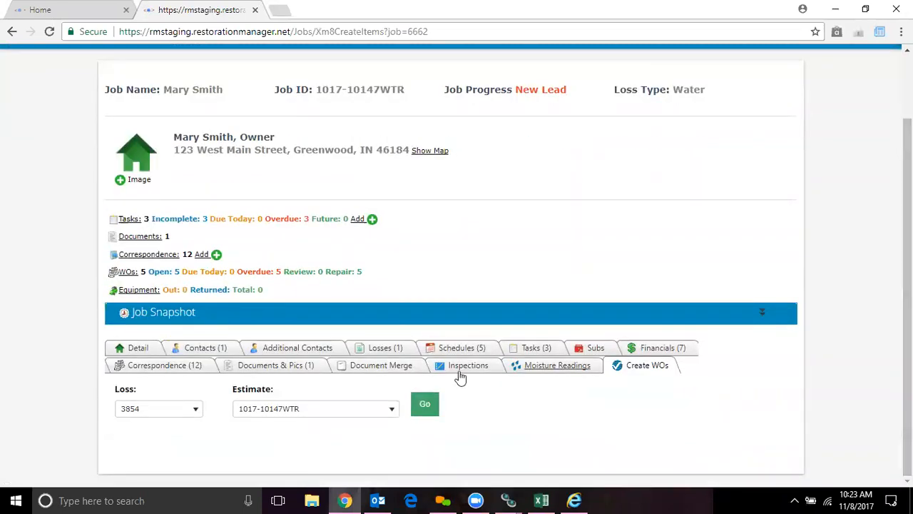
pyautogui.click(198, 418)
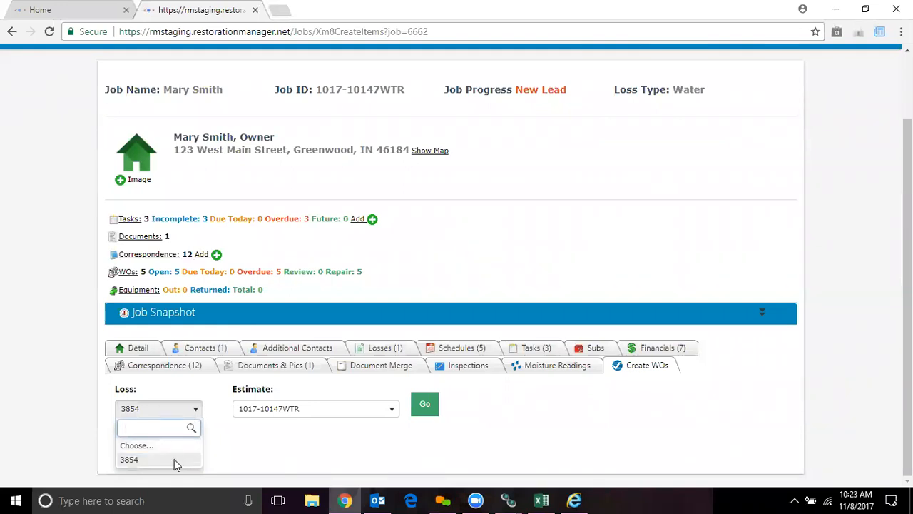
pyautogui.click(176, 464)
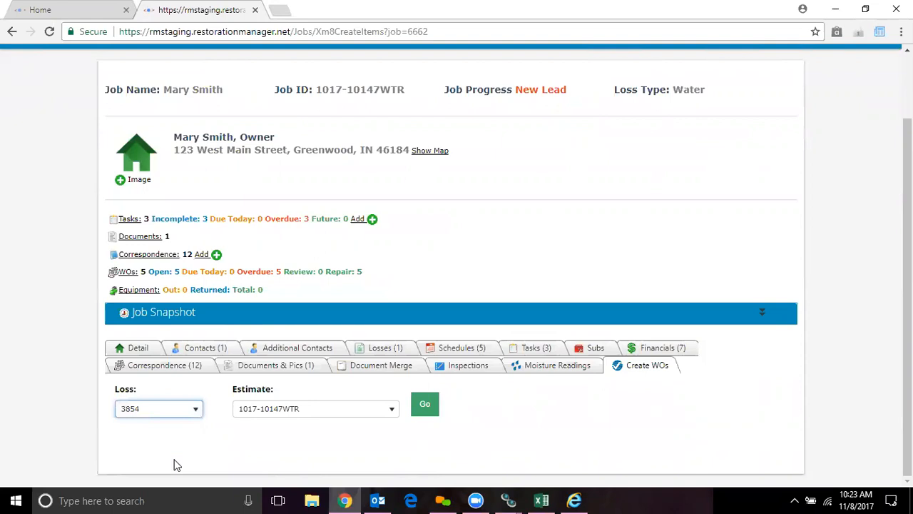
pyautogui.click(393, 410)
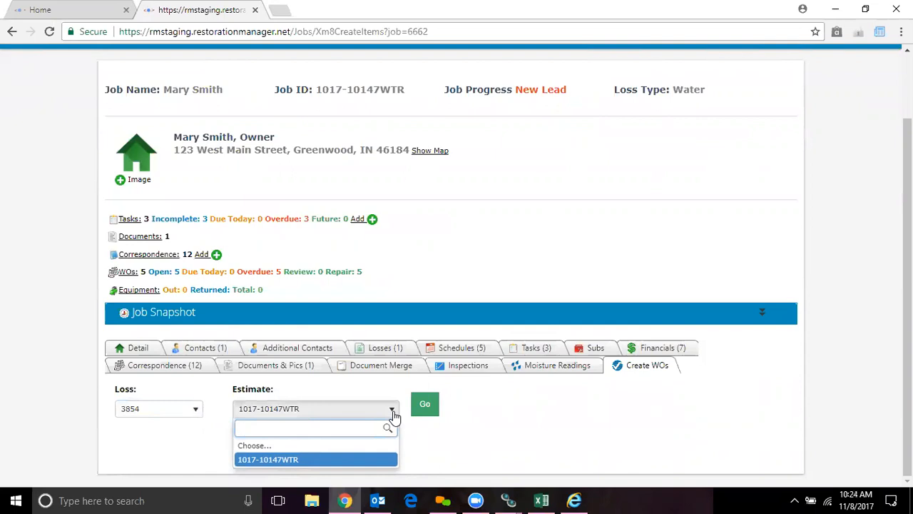
pyautogui.click(351, 458)
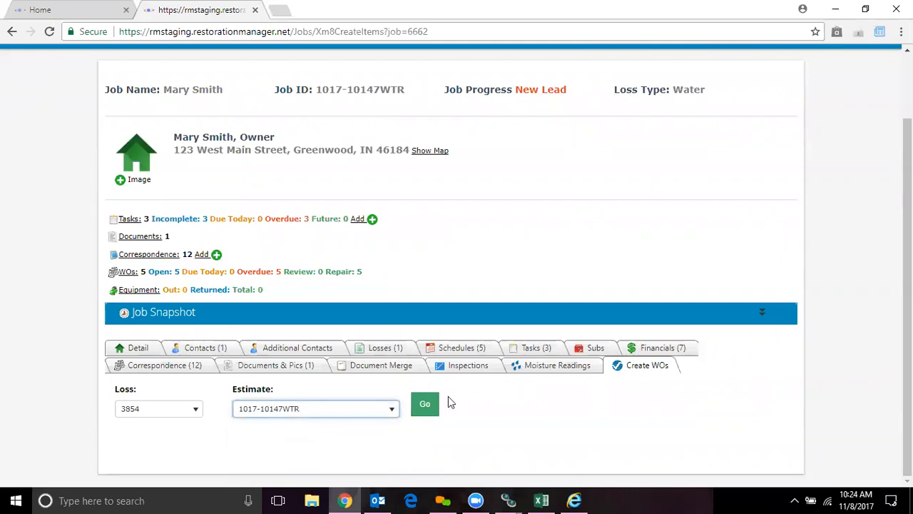
pyautogui.click(426, 403)
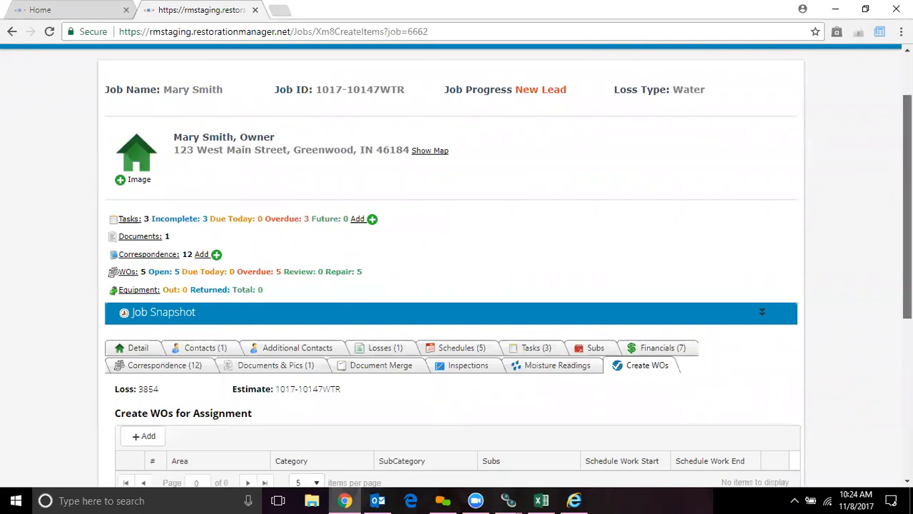
# - Add a work order with area Bedroom 2, category Carpet Installation and subcategory Tacked
pyautogui.scroll(-4, 907, 214)
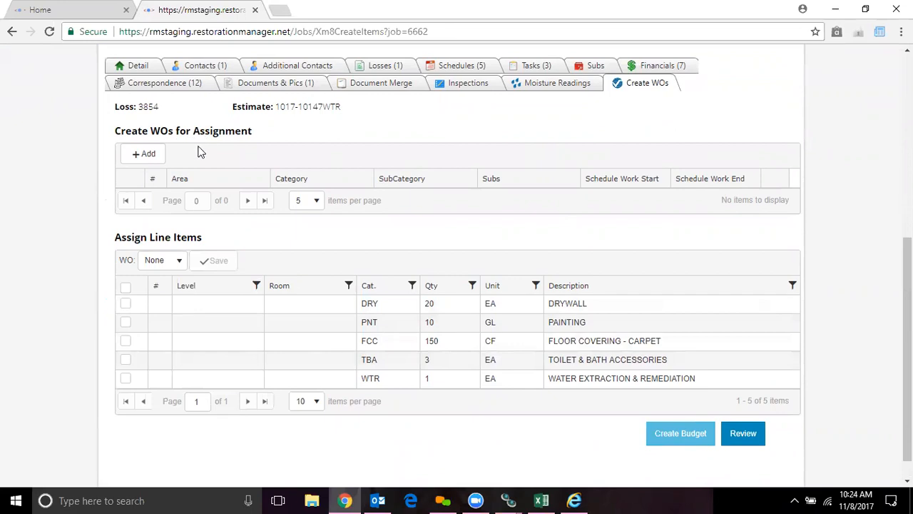
pyautogui.click(148, 155)
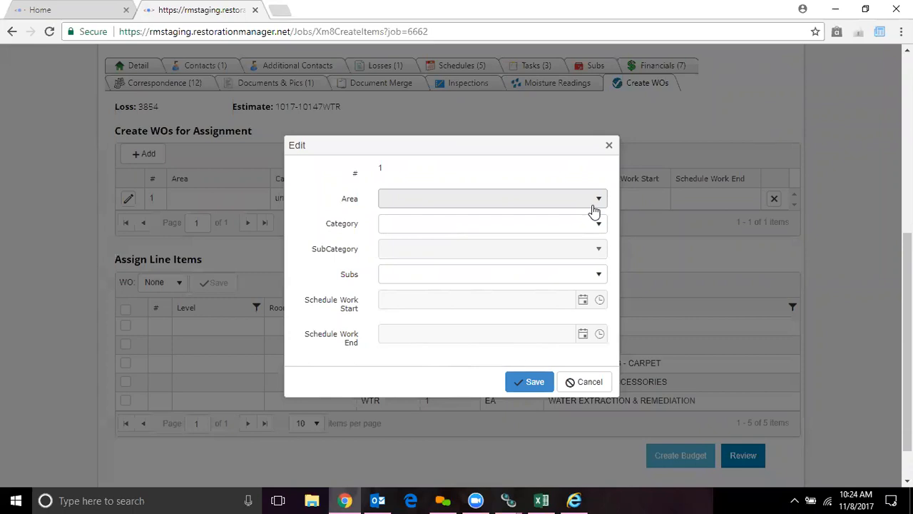
pyautogui.click(593, 208)
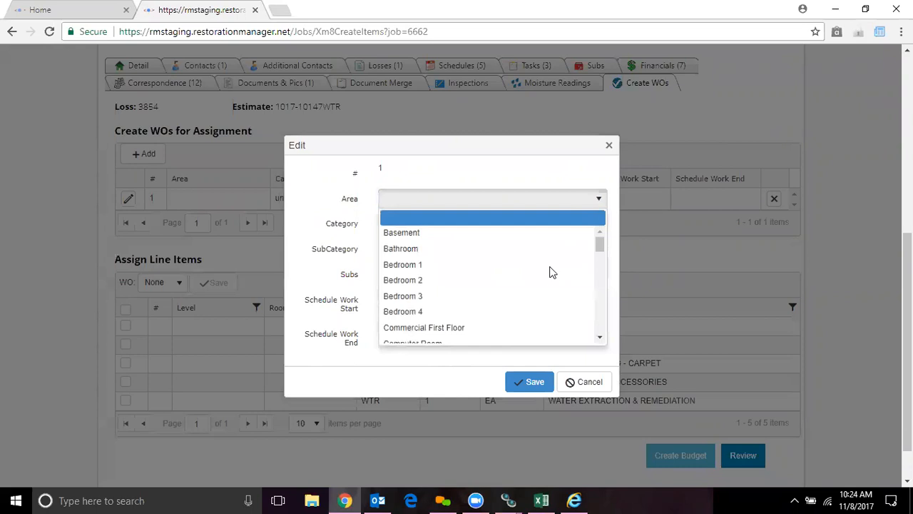
pyautogui.click(514, 279)
pyautogui.click(599, 224)
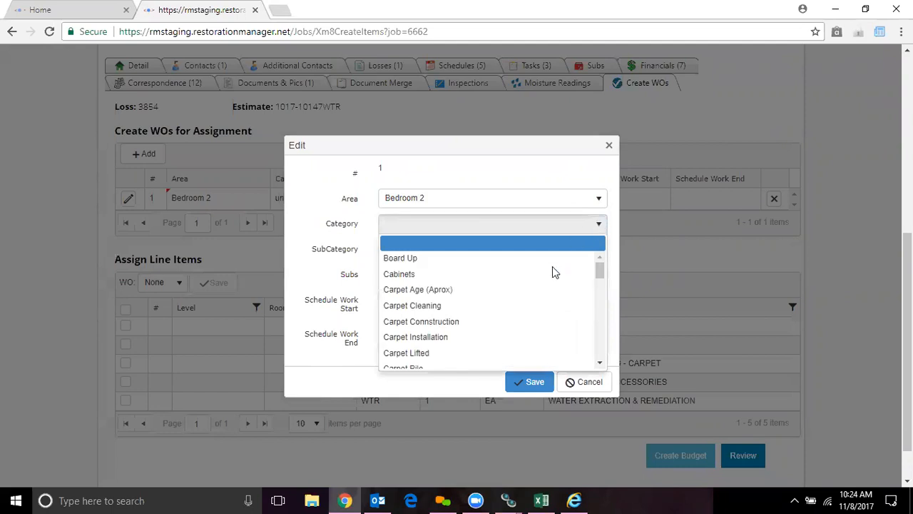
pyautogui.click(471, 343)
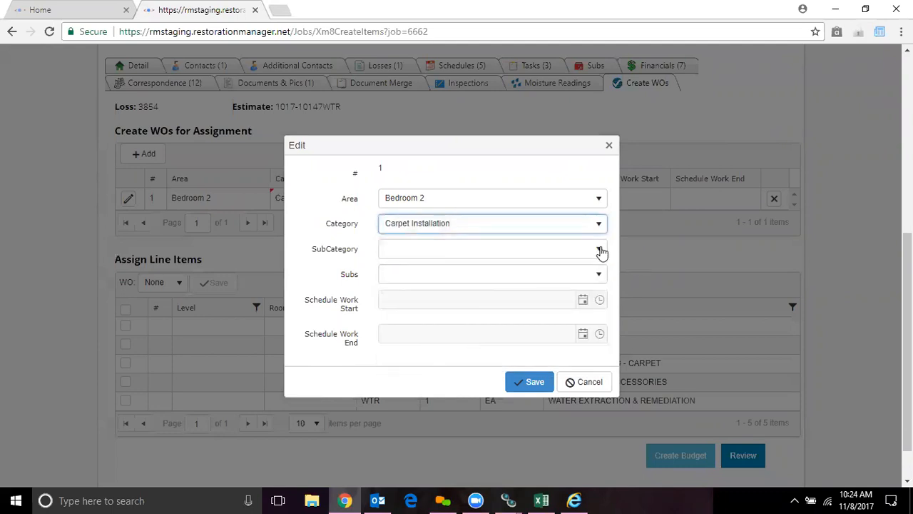
pyautogui.click(599, 250)
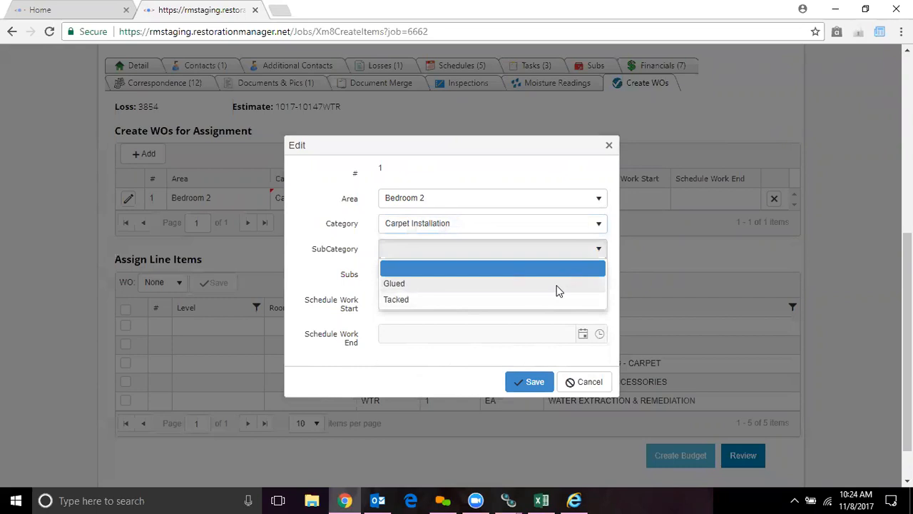
pyautogui.click(495, 304)
# - Assign the work order to the subcontractor listed directly above Mario Brothers Plumbing
pyautogui.click(598, 274)
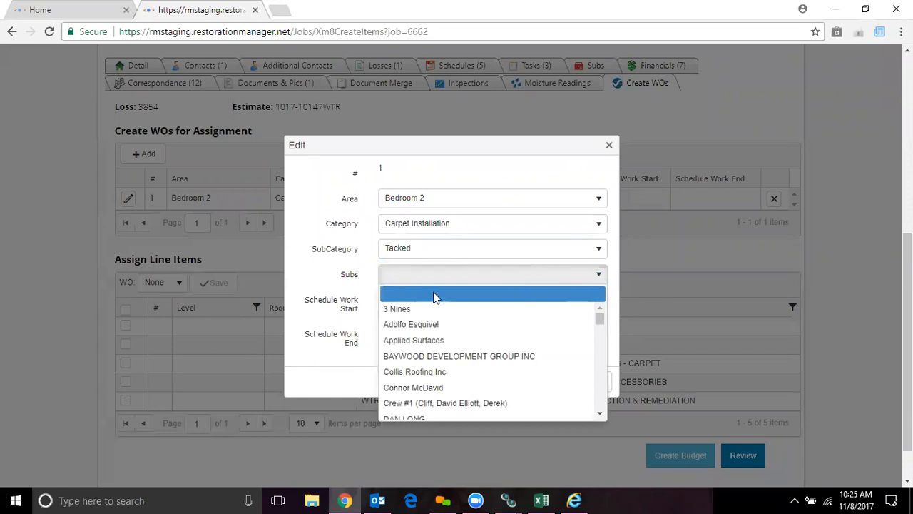
pyautogui.moveTo(601, 328); pyautogui.dragTo(603, 335)
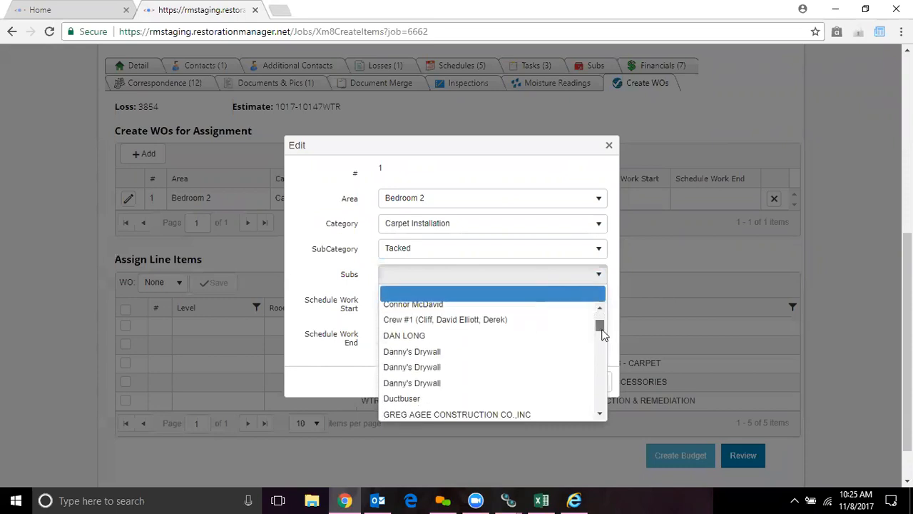
pyautogui.scroll(2, 603, 333)
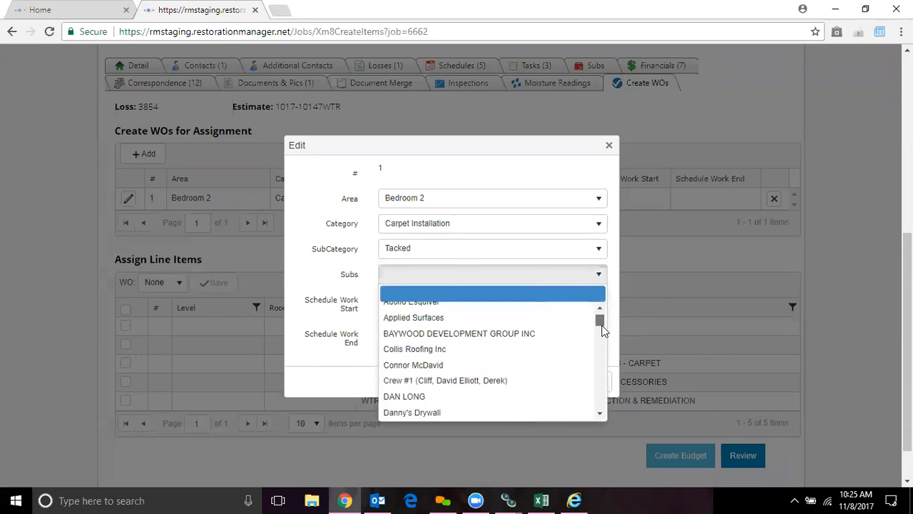
pyautogui.moveTo(603, 333); pyautogui.dragTo(601, 360)
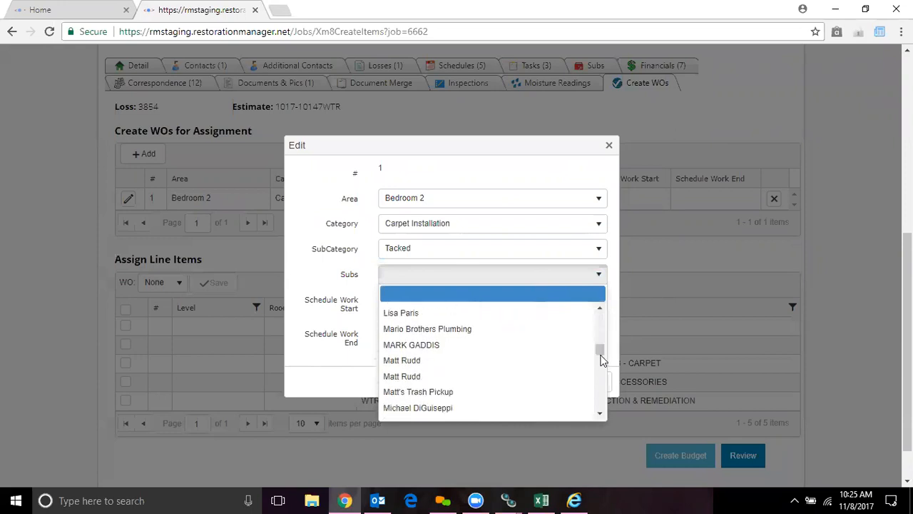
pyautogui.click(511, 317)
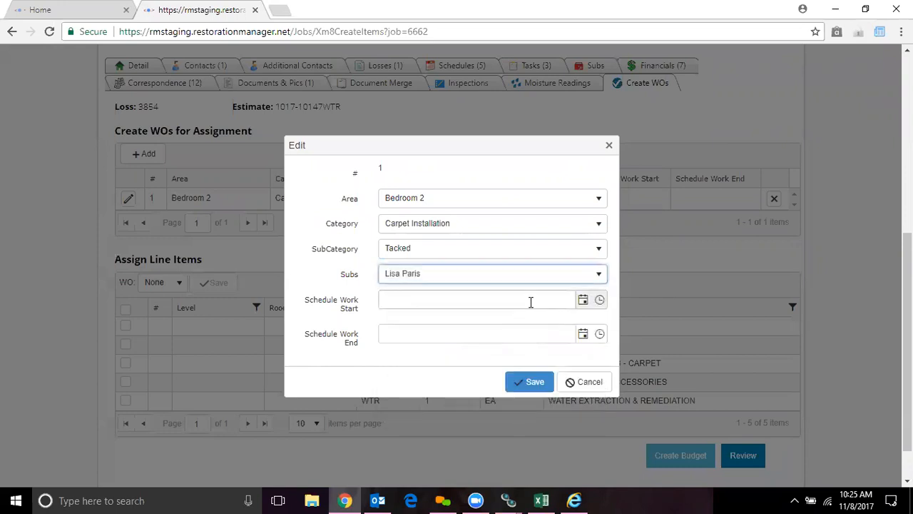
# - Set the work order's scheduled work start to 11/9/2017 9:30 AM
pyautogui.click(531, 301)
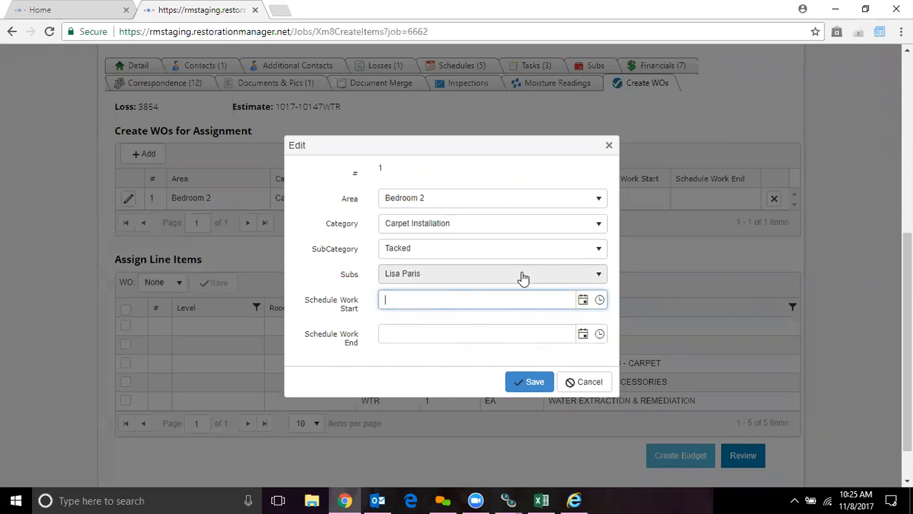
pyautogui.click(583, 303)
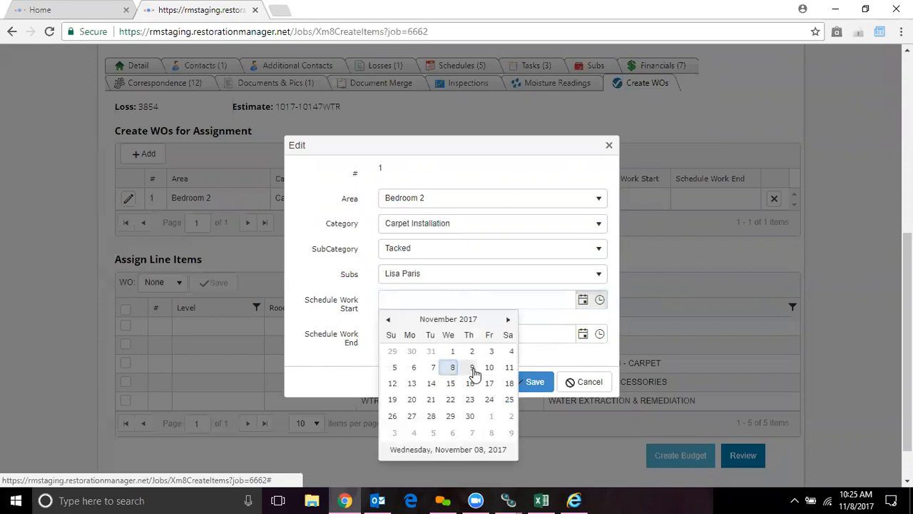
pyautogui.click(472, 367)
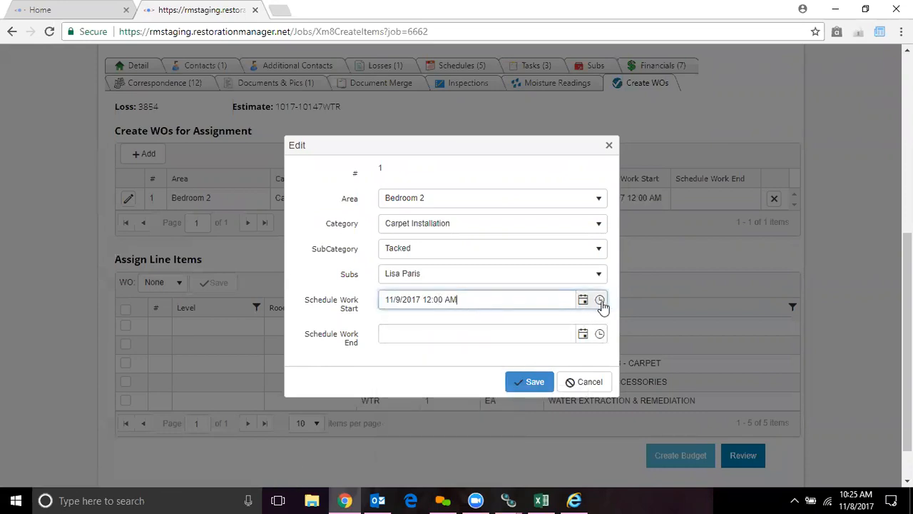
pyautogui.click(601, 301)
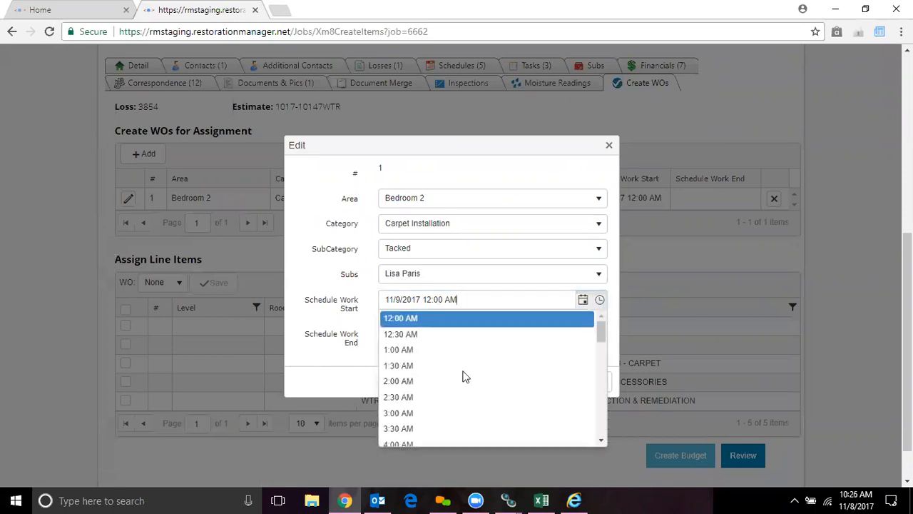
pyautogui.click(602, 441)
pyautogui.scroll(-5, 599, 436)
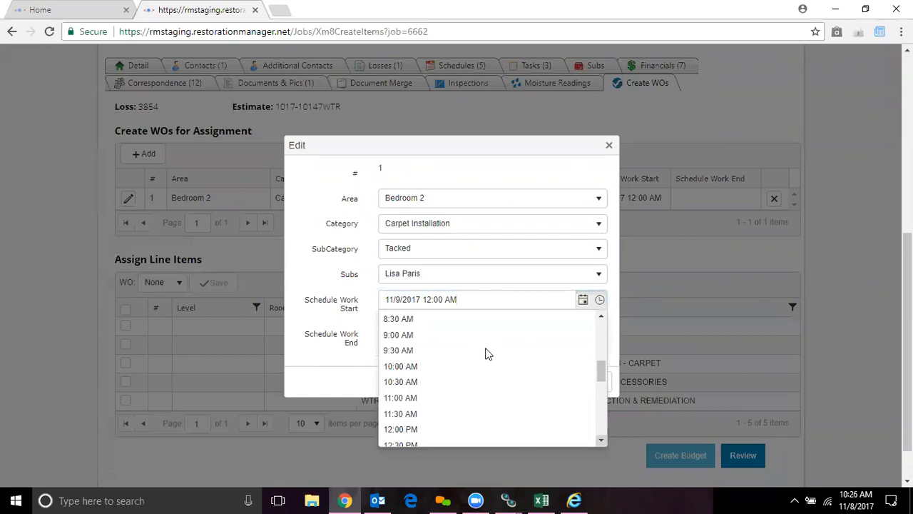
pyautogui.click(485, 353)
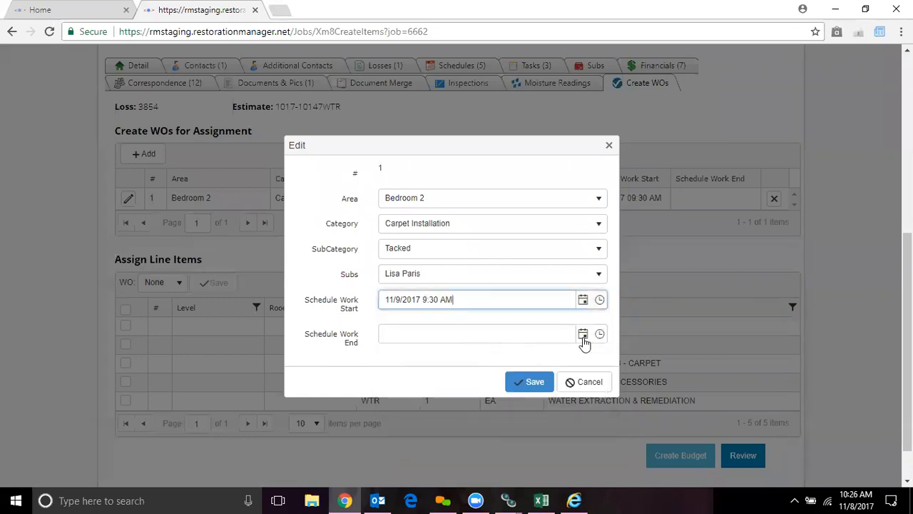
# - Set the scheduled work end to 11/9/2017 5:00 PM and save the work order
pyautogui.click(583, 335)
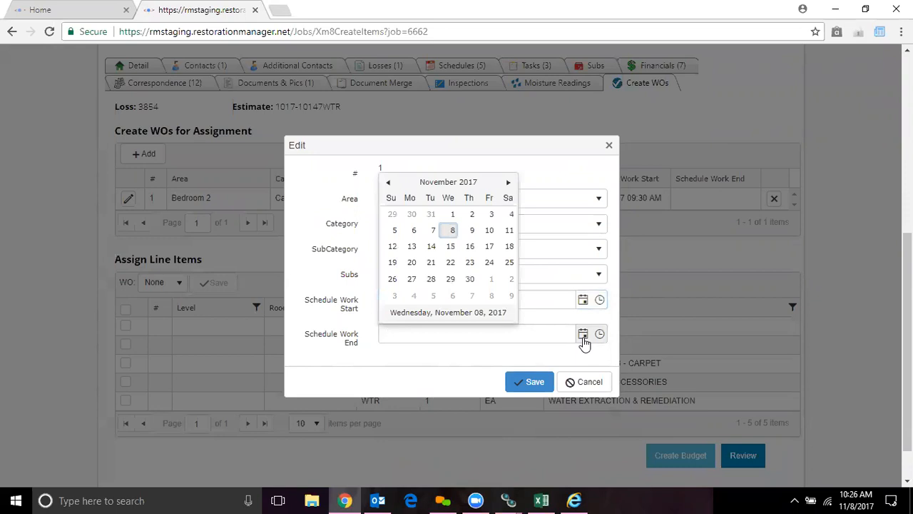
pyautogui.click(473, 233)
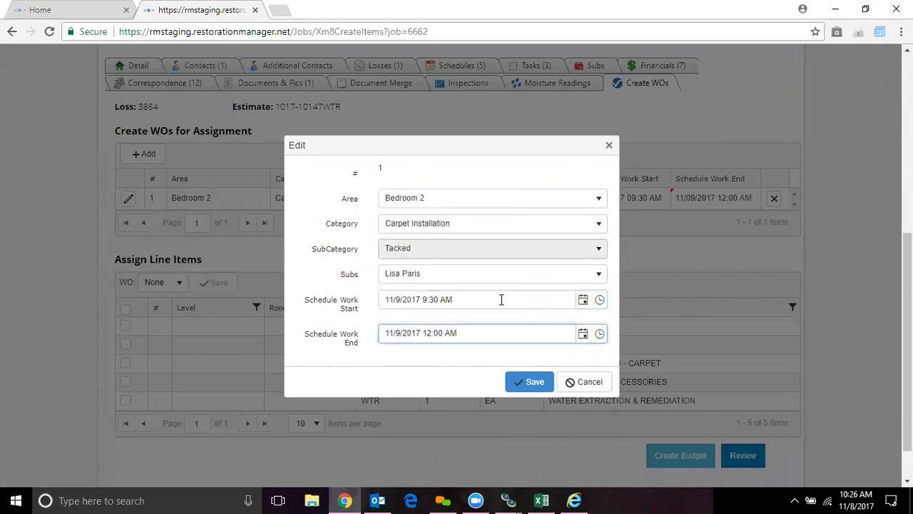
pyautogui.click(600, 337)
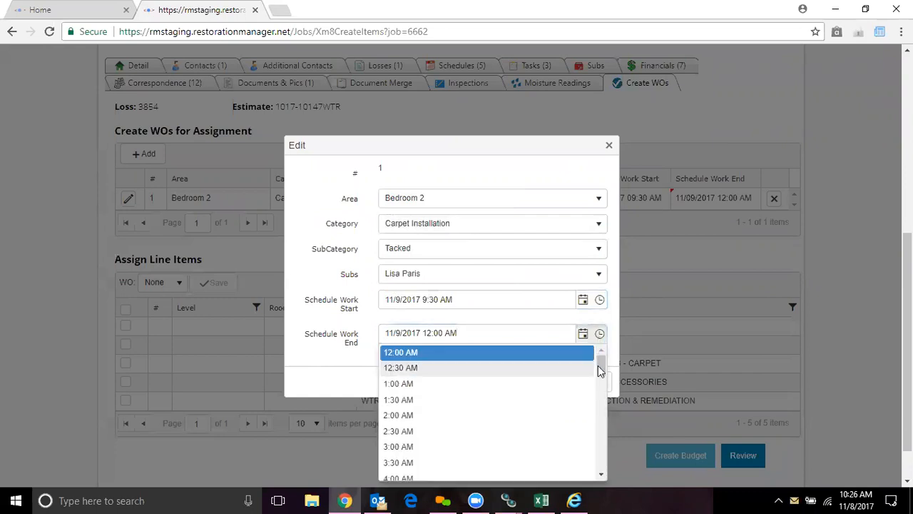
pyautogui.scroll(-6, 604, 398)
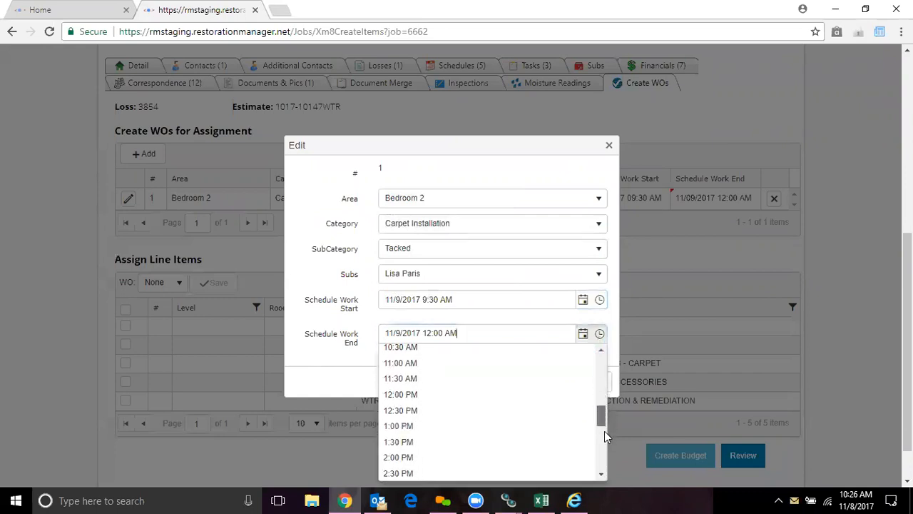
pyautogui.click(496, 440)
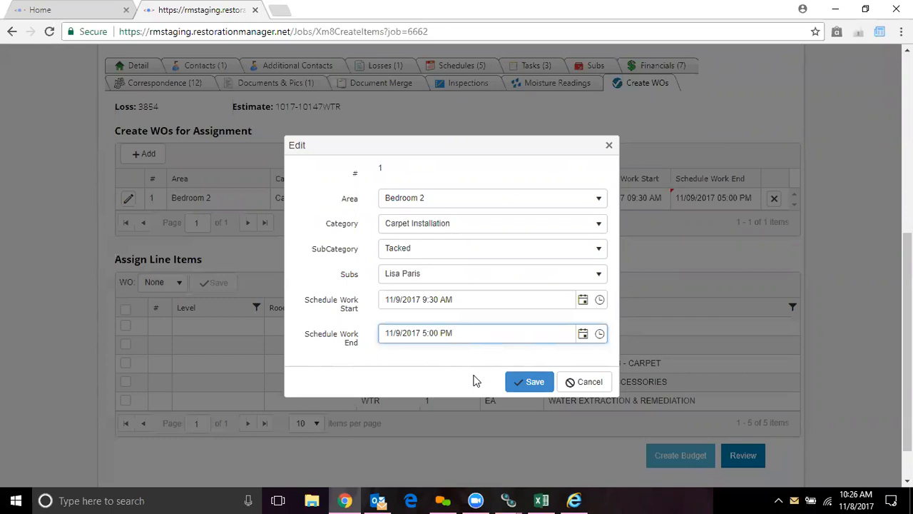
pyautogui.click(498, 356)
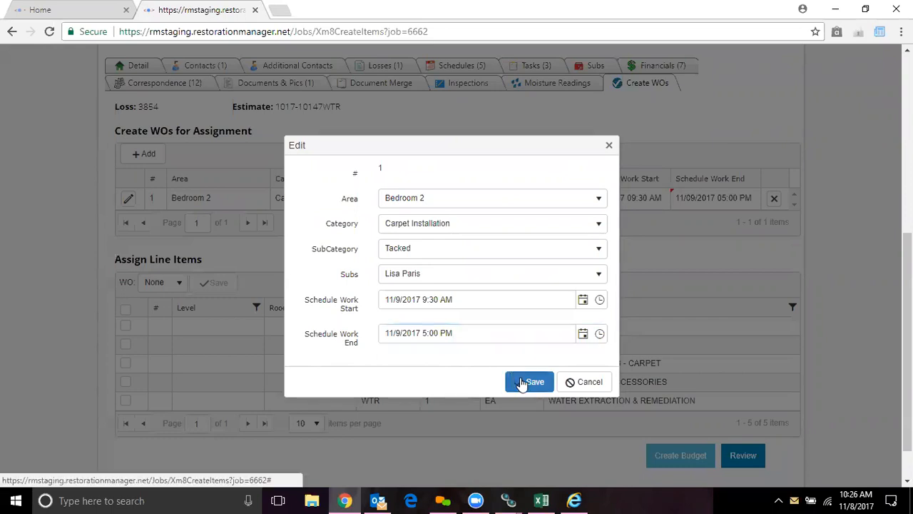
pyautogui.click(530, 381)
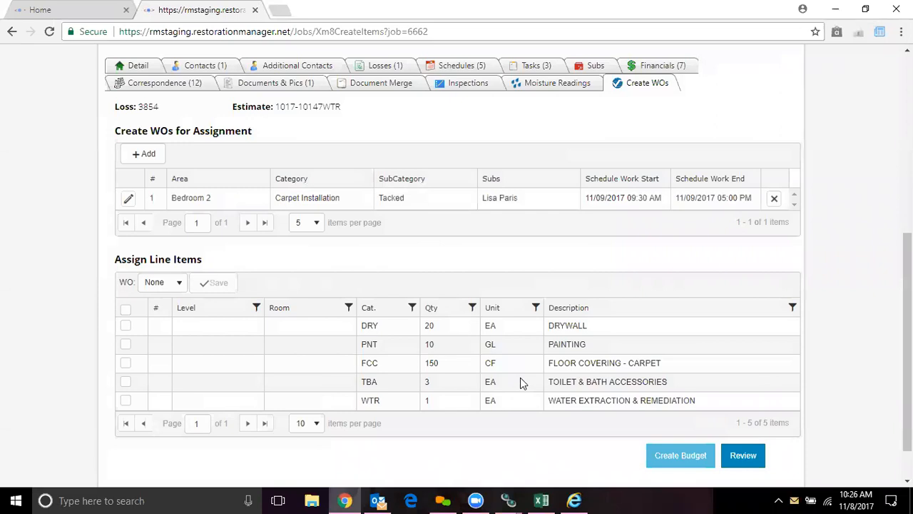
# - Assign the FCC floor covering - carpet line item to work order 1 and save the assignment
pyautogui.click(179, 284)
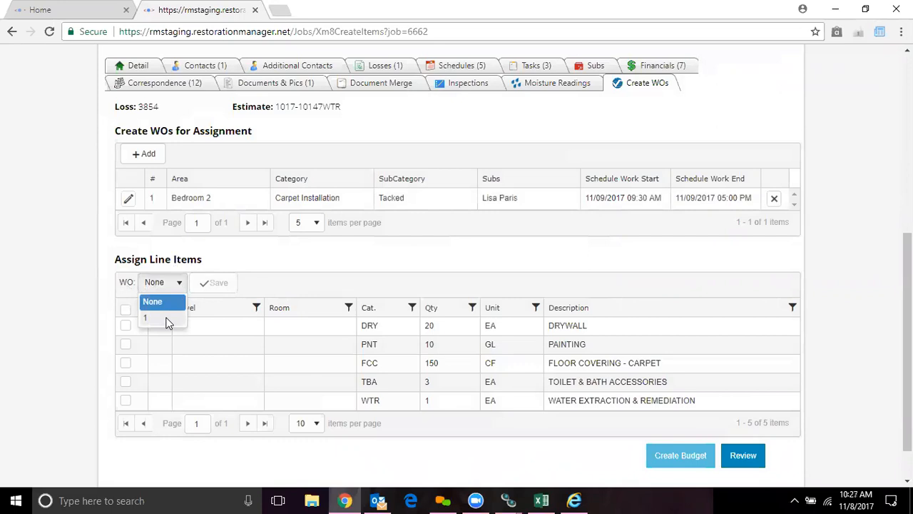
pyautogui.click(165, 322)
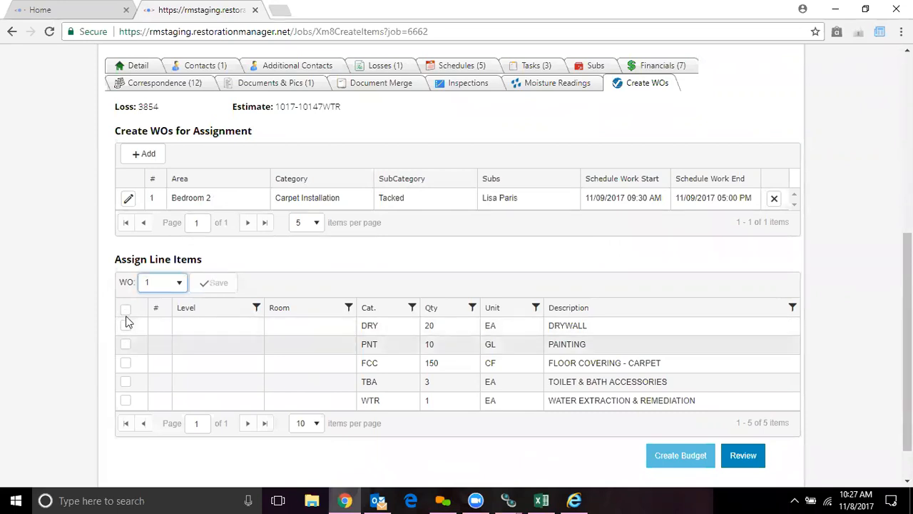
pyautogui.click(126, 365)
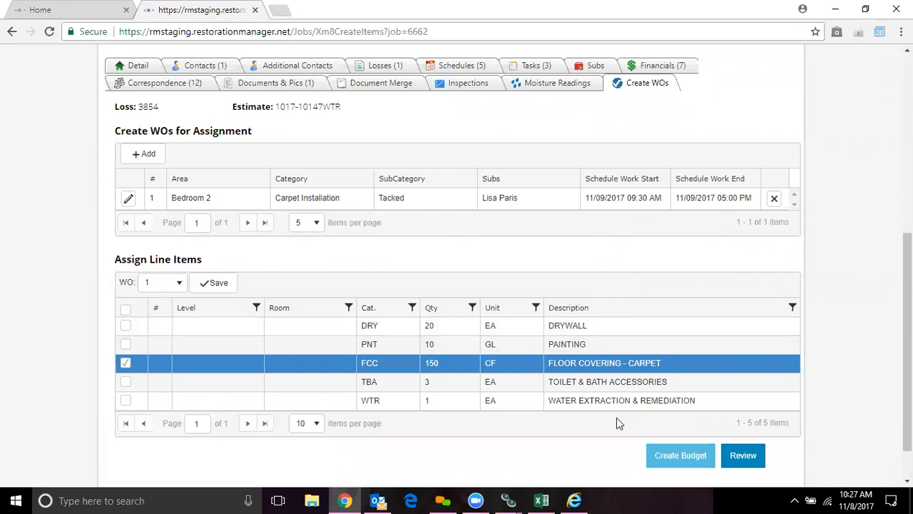
pyautogui.scroll(-1, 906, 343)
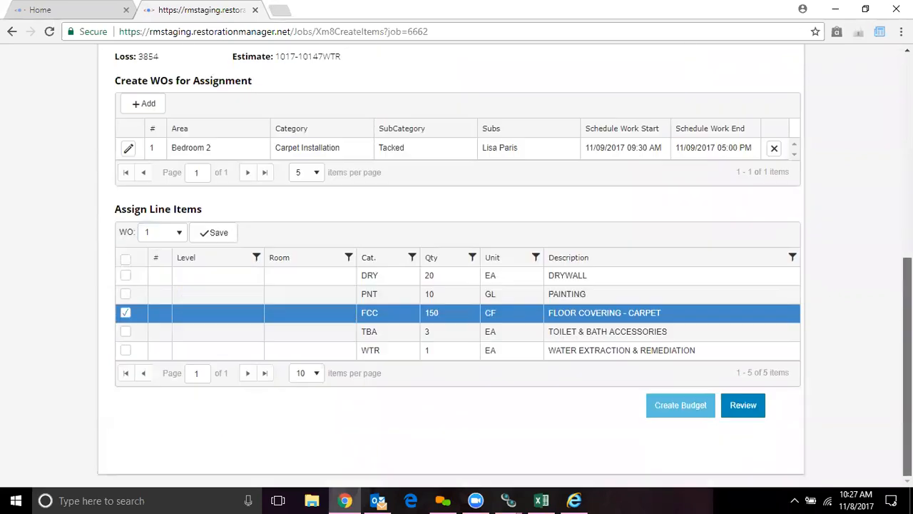
pyautogui.click(741, 413)
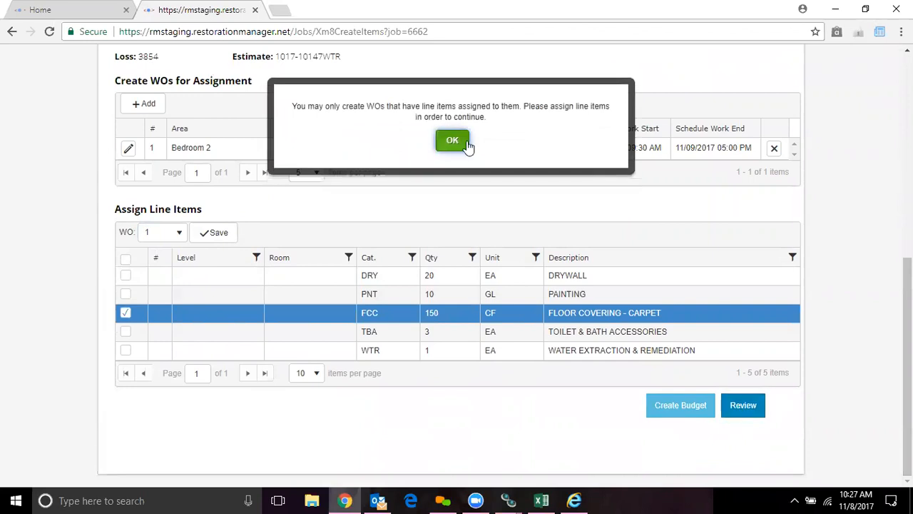
pyautogui.click(452, 141)
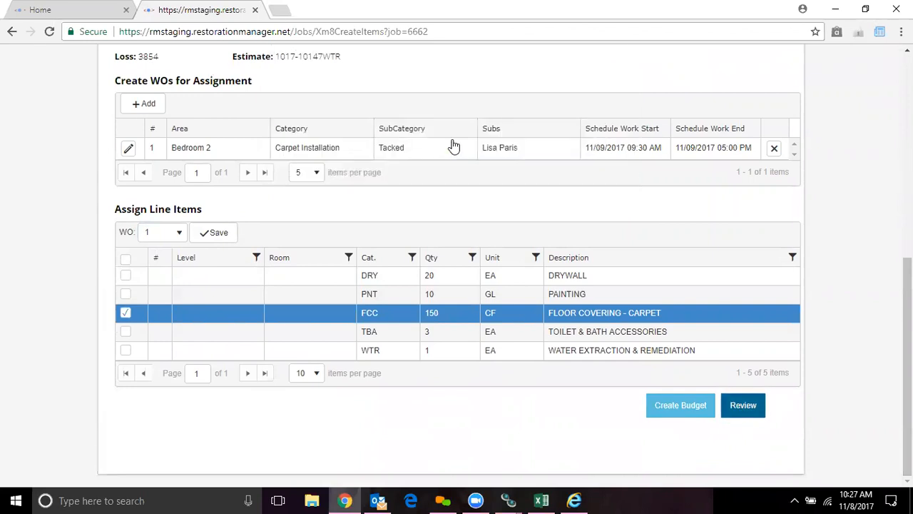
pyautogui.click(220, 237)
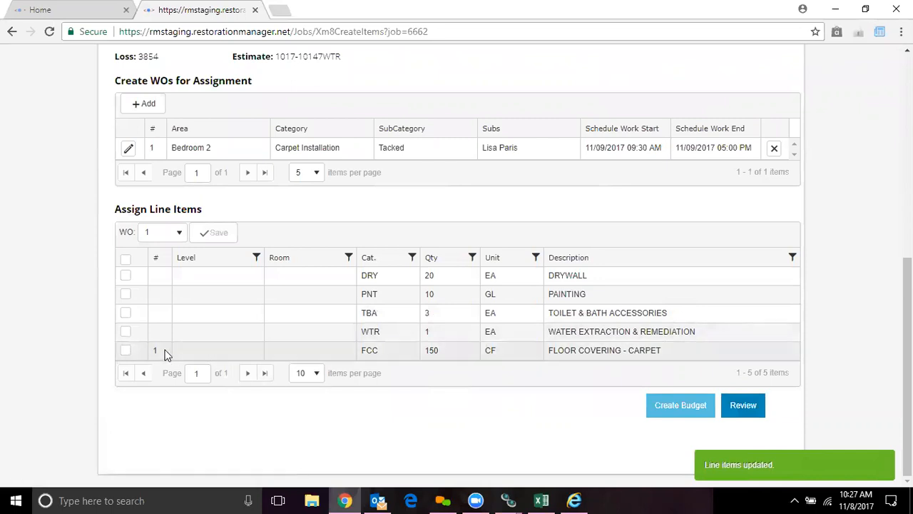
# - Review the work order with its assigned line item and the unassigned line items, and return to the line item assignment
pyautogui.click(744, 406)
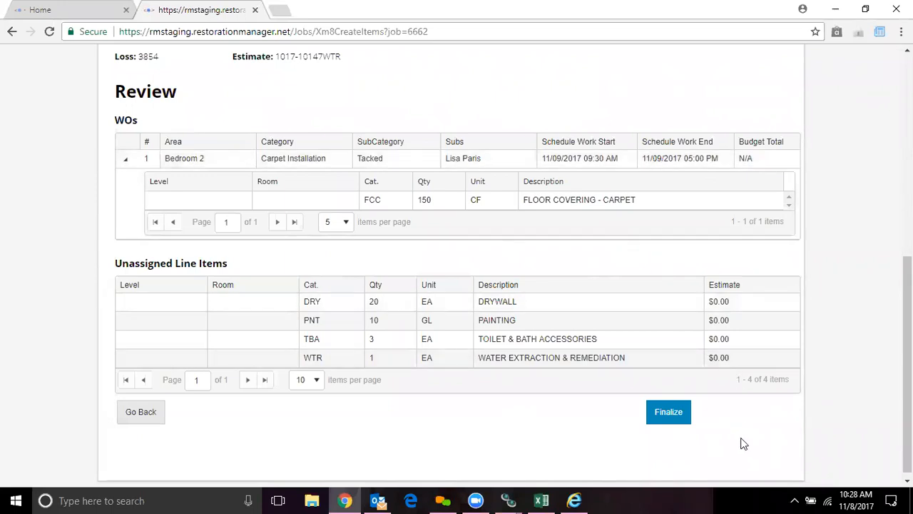
pyautogui.click(669, 414)
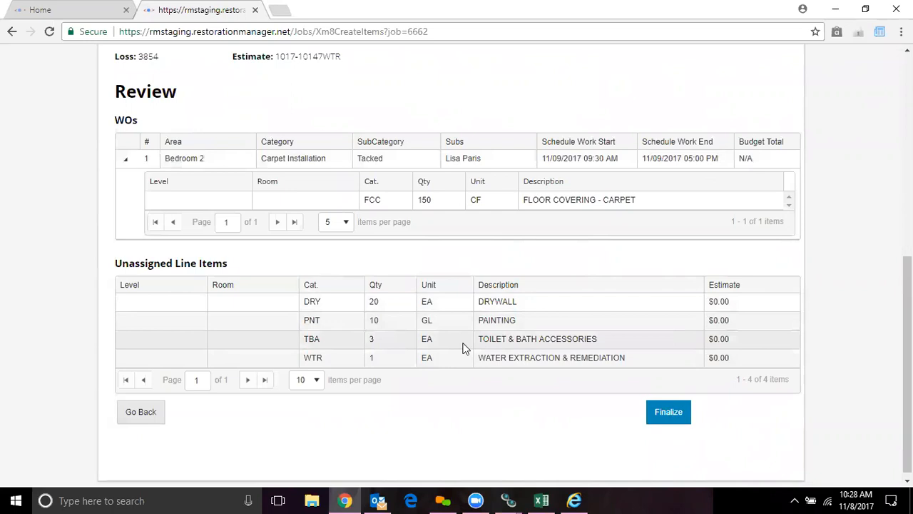
pyautogui.click(133, 419)
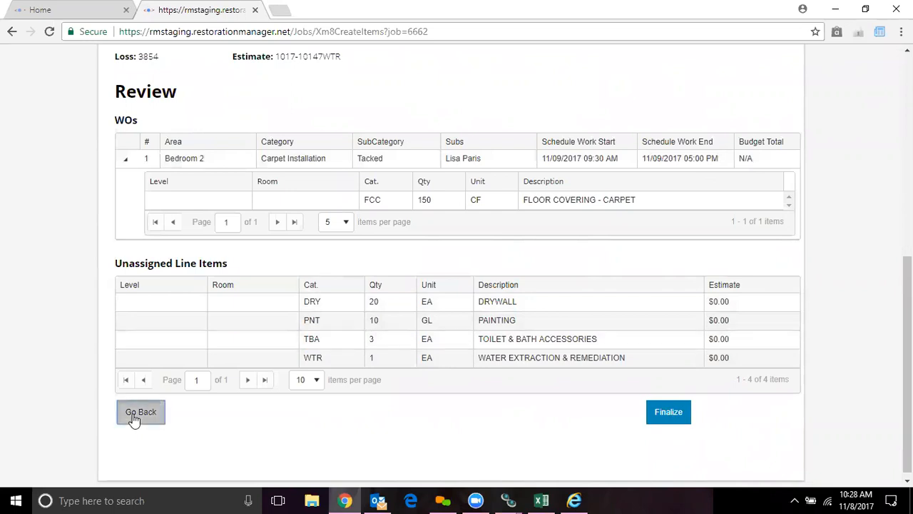